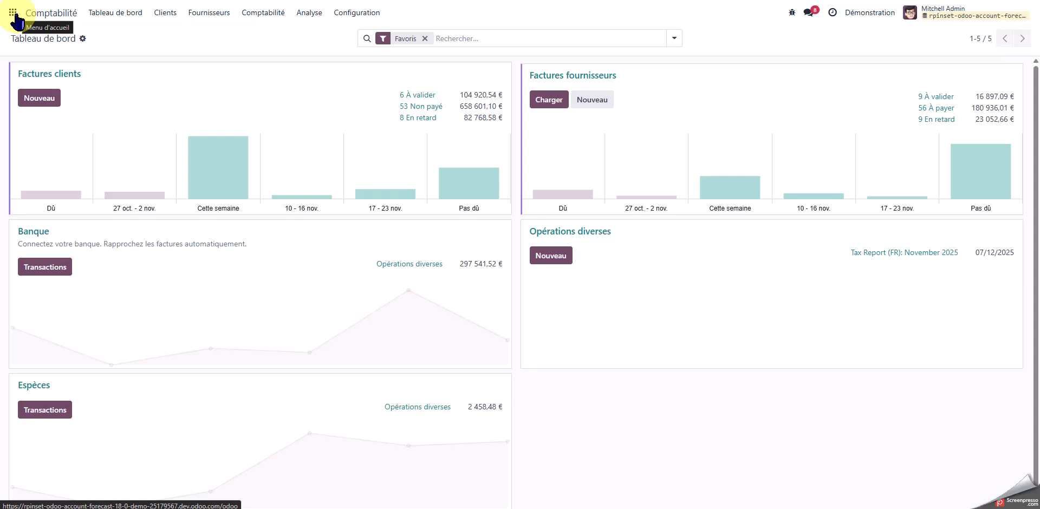
- Open the list of supplier purchase orders in the Achats app
left_click(14, 17)
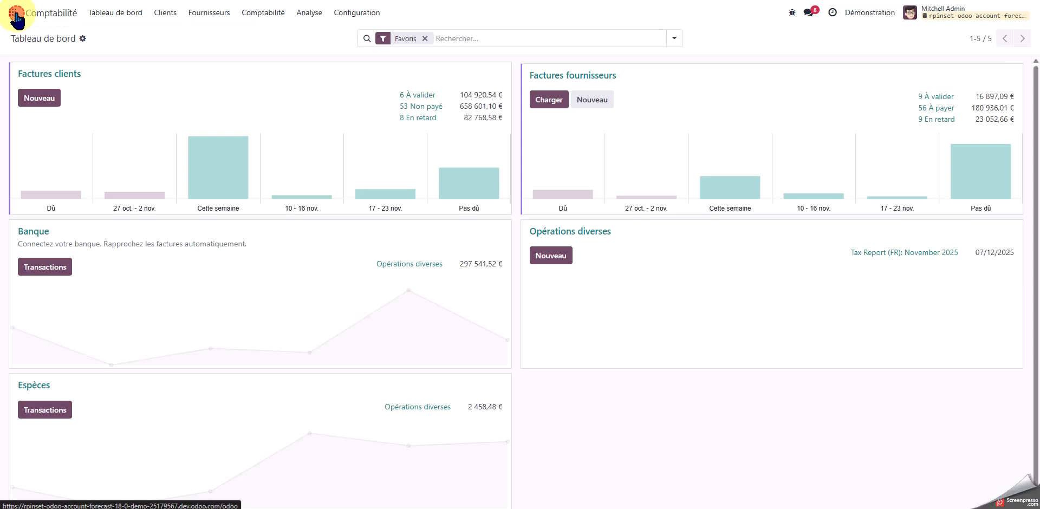
left_click(405, 146)
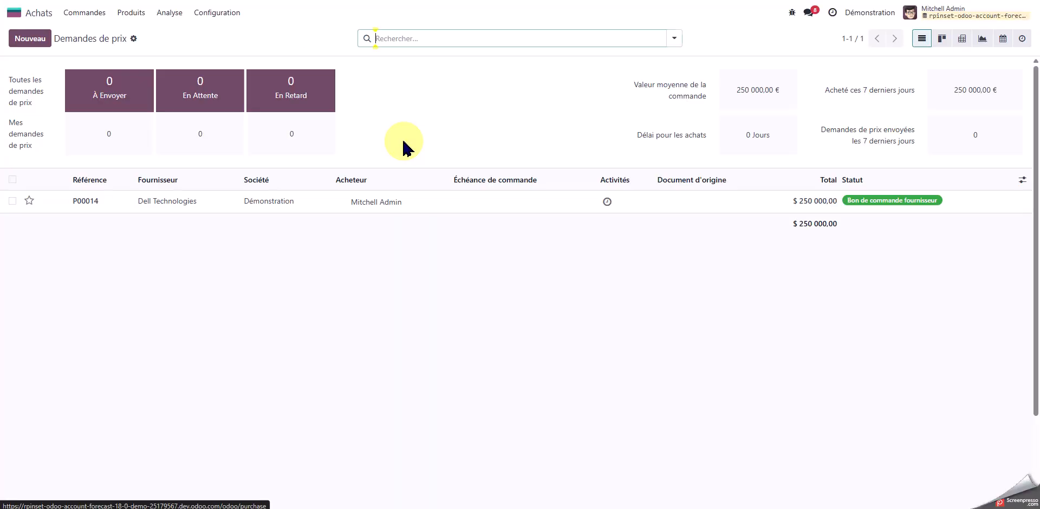
left_click(98, 13)
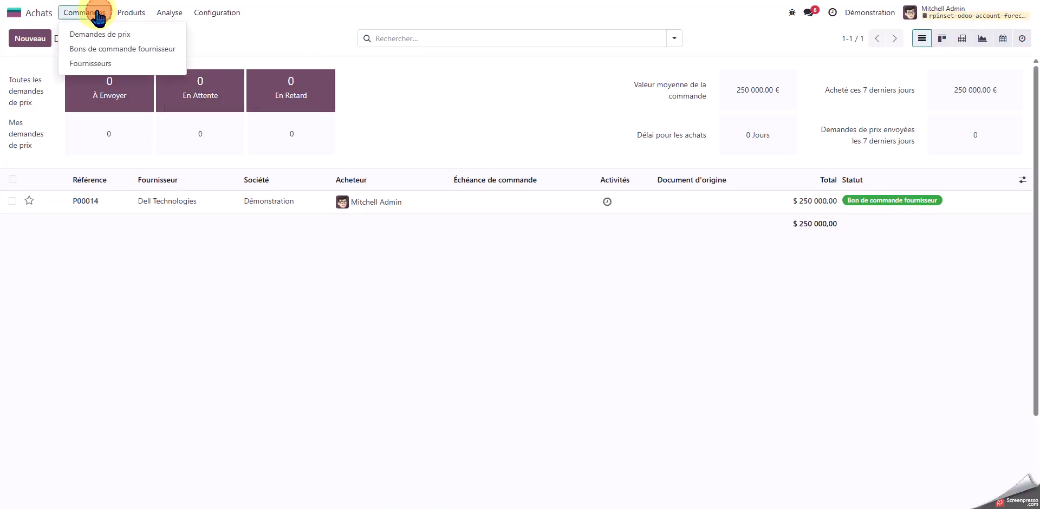
left_click(101, 47)
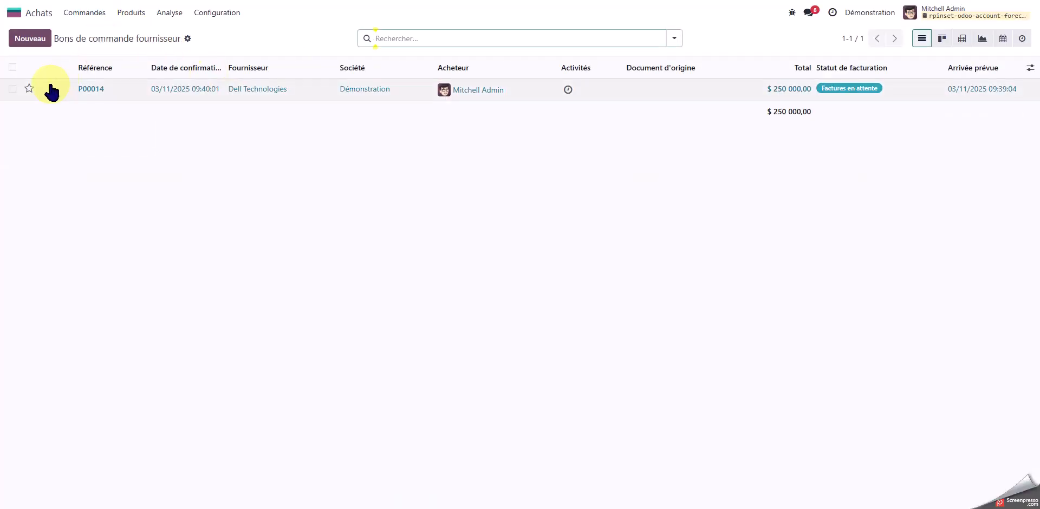
- Filter the supplier purchase orders by Factures en attente
left_click(12, 68)
left_click(440, 38)
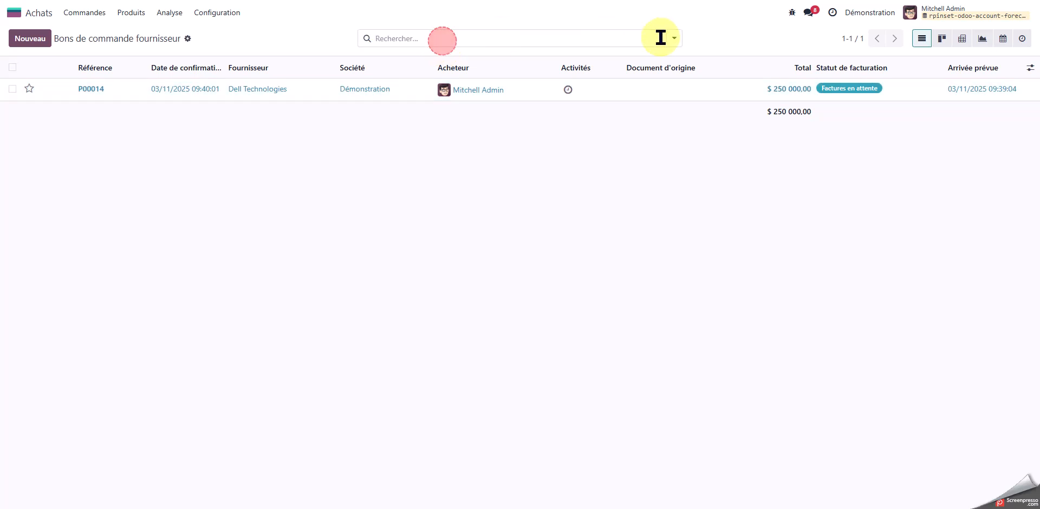
left_click(673, 38)
left_click(302, 125)
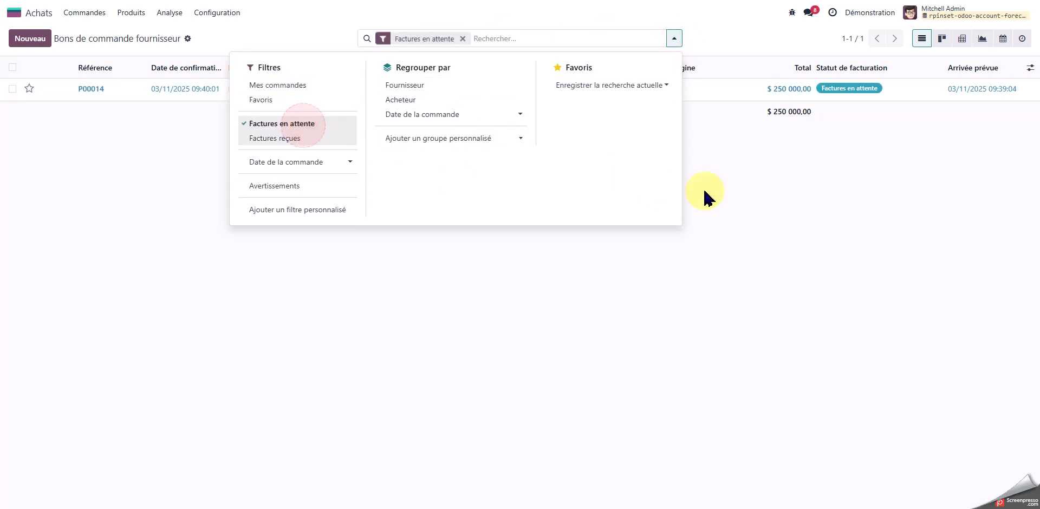
left_click(704, 197)
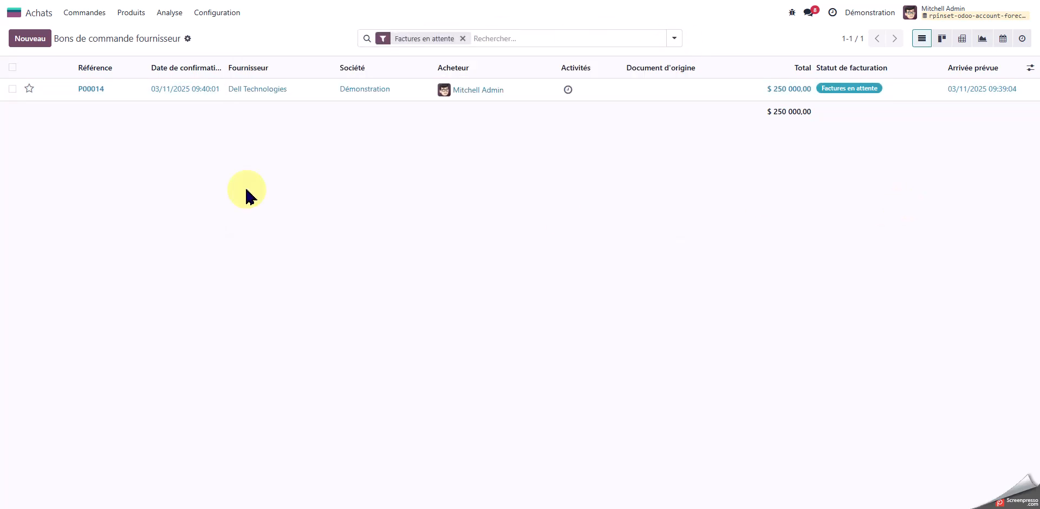
- Preview the accrued expense entry (Écriture des charges à payer) for all filtered orders, dated 03/11/2025, and close it without creating the entry
left_click(12, 68)
left_click(650, 38)
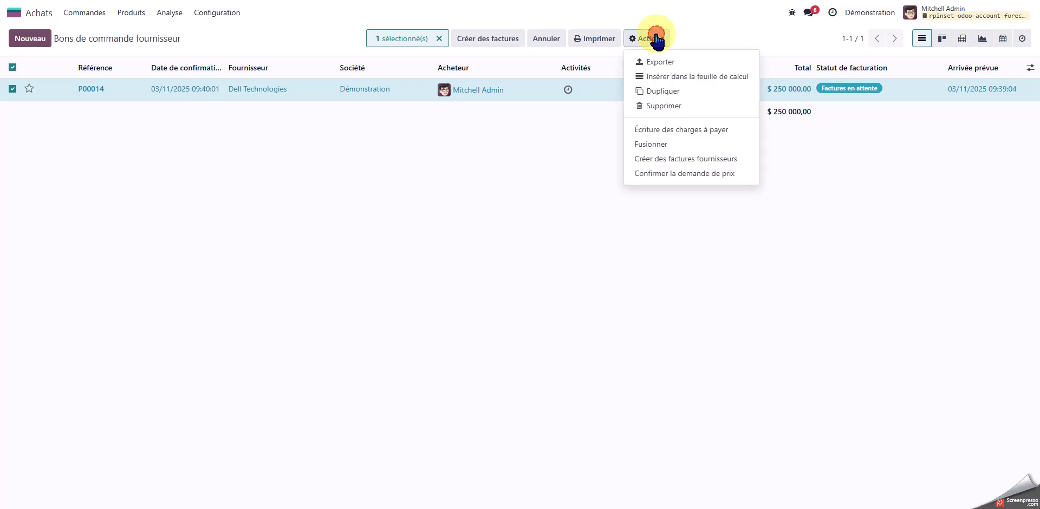
left_click(717, 132)
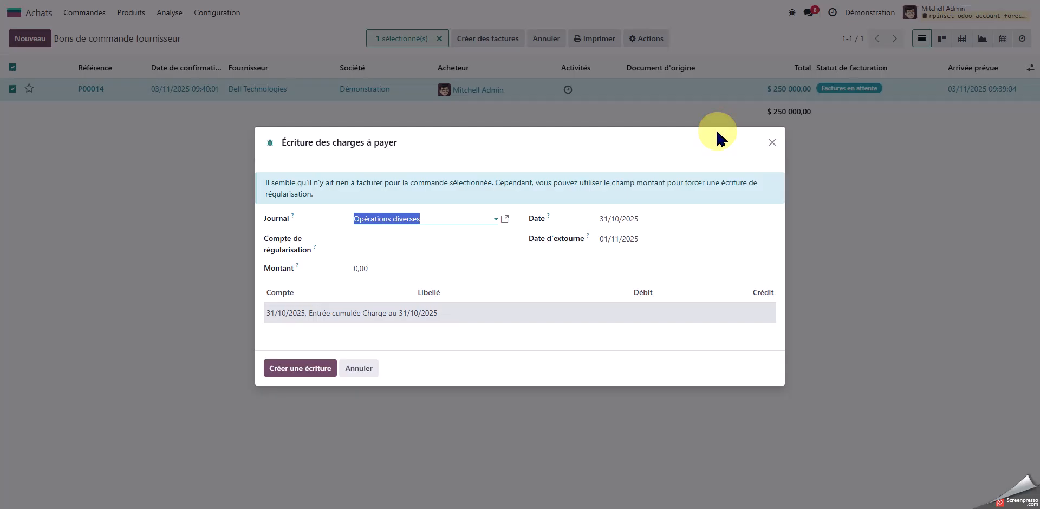
left_click(667, 216)
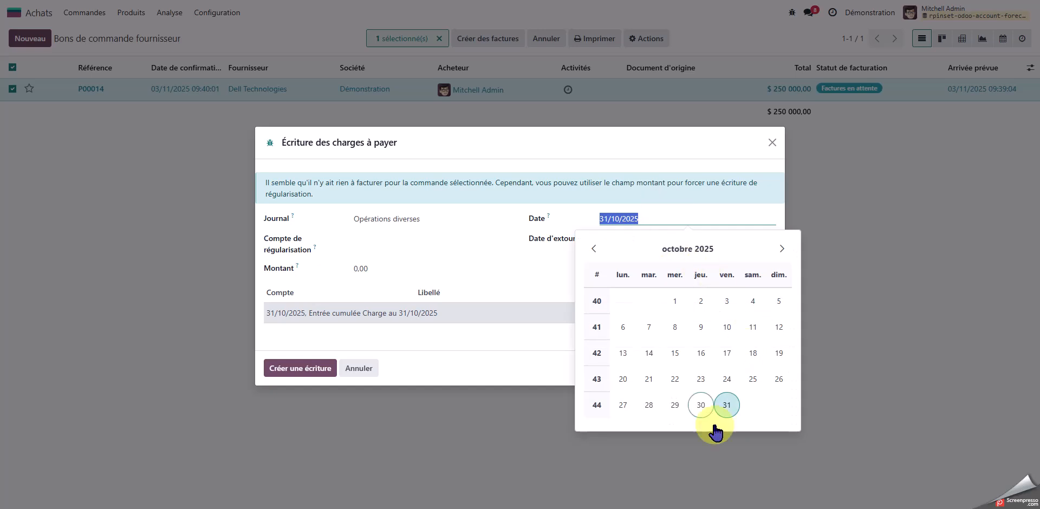
left_click(781, 250)
left_click(622, 327)
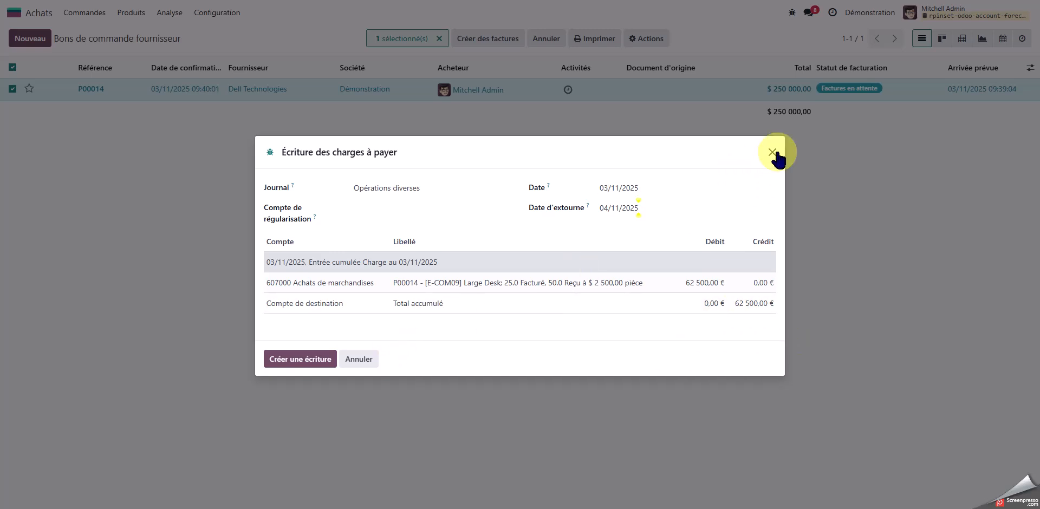
left_click(360, 360)
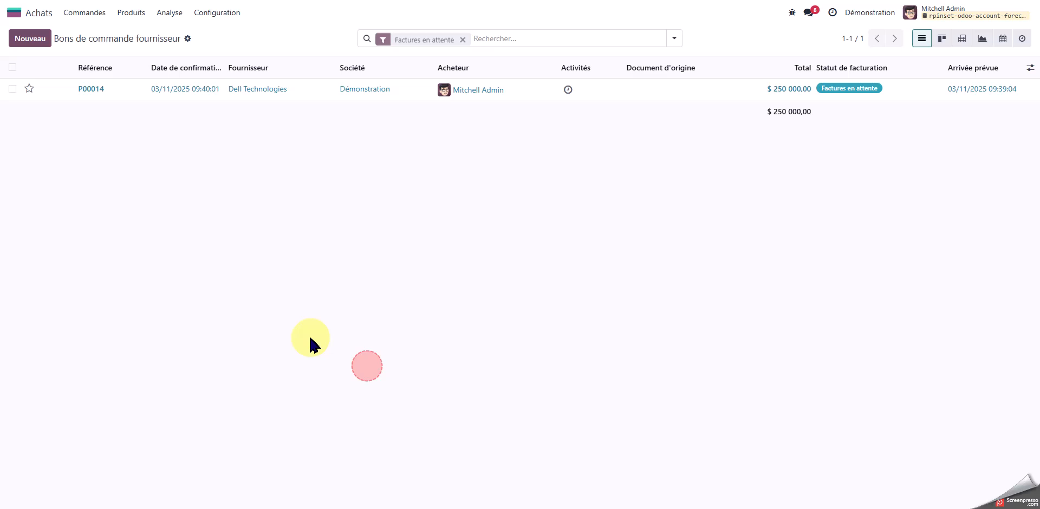
- Open the Forecast Dashboard in the Tableaux de bord app and inspect the start of the Forecast Cash curve
left_click(21, 17)
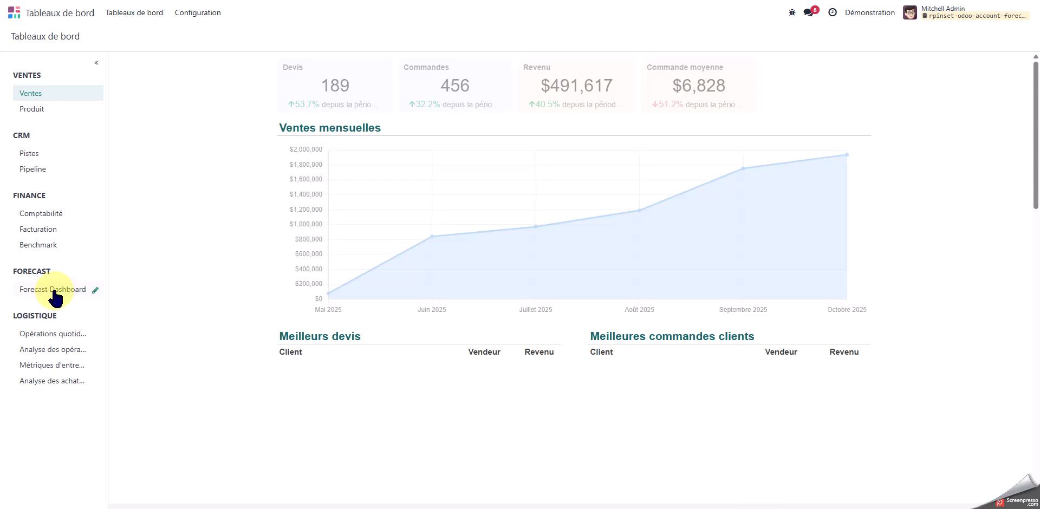
left_click(56, 291)
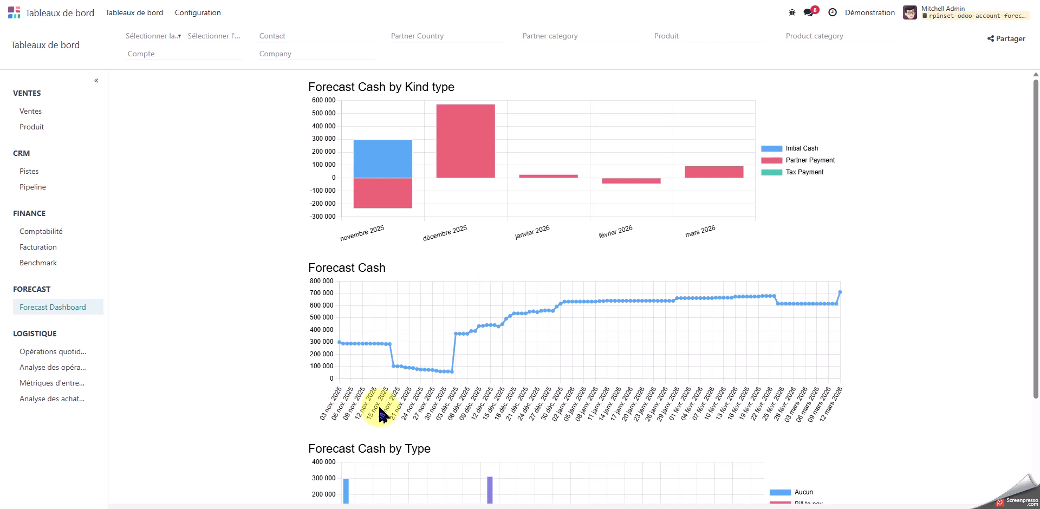
mouse_move(337, 343)
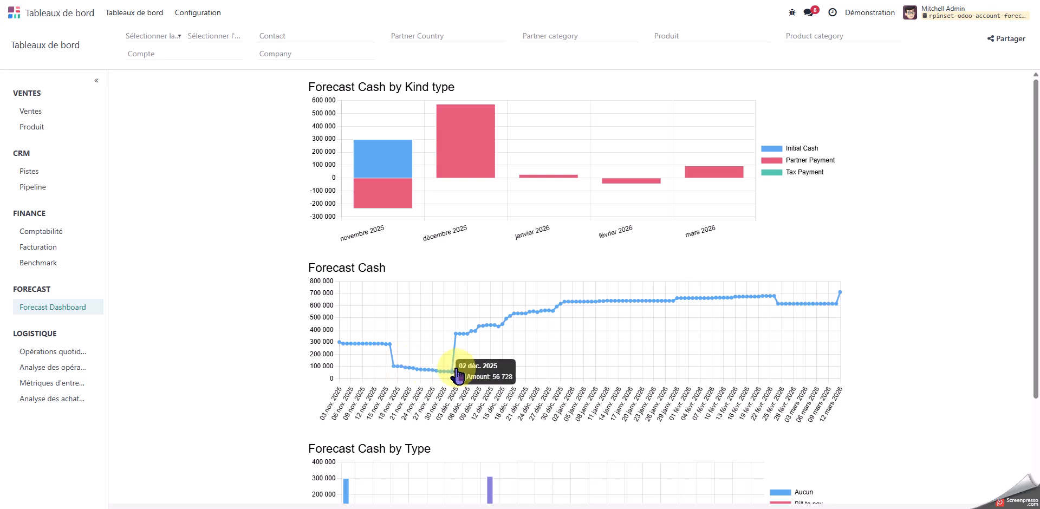
- Hide the Aucun, Bill to pay, Draft Bill, Draft Invoice, Invoice to pay and Other series in the Forecast Cash by Type chart
scroll(458, 374, "down", 2)
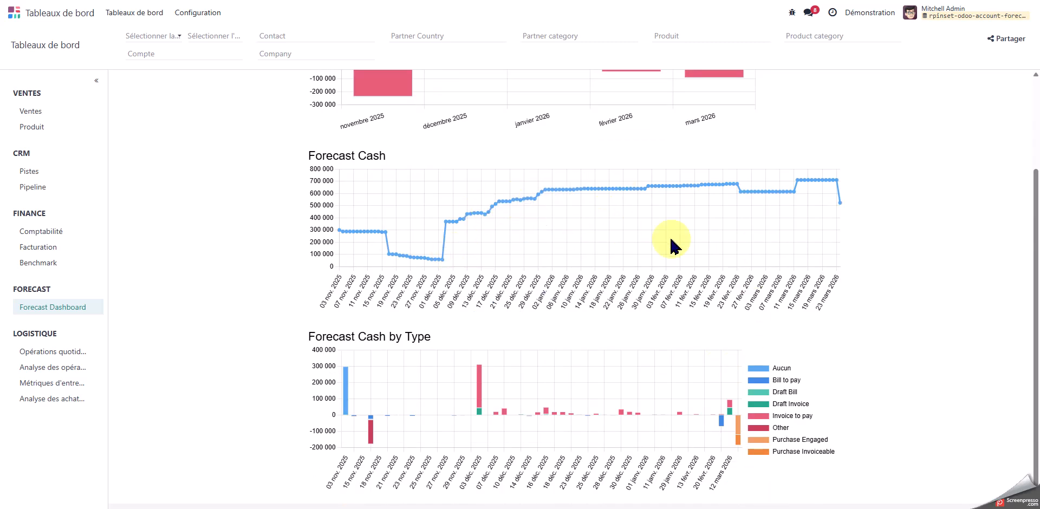
key("XF86AudioLowerVolume")
left_click(769, 369)
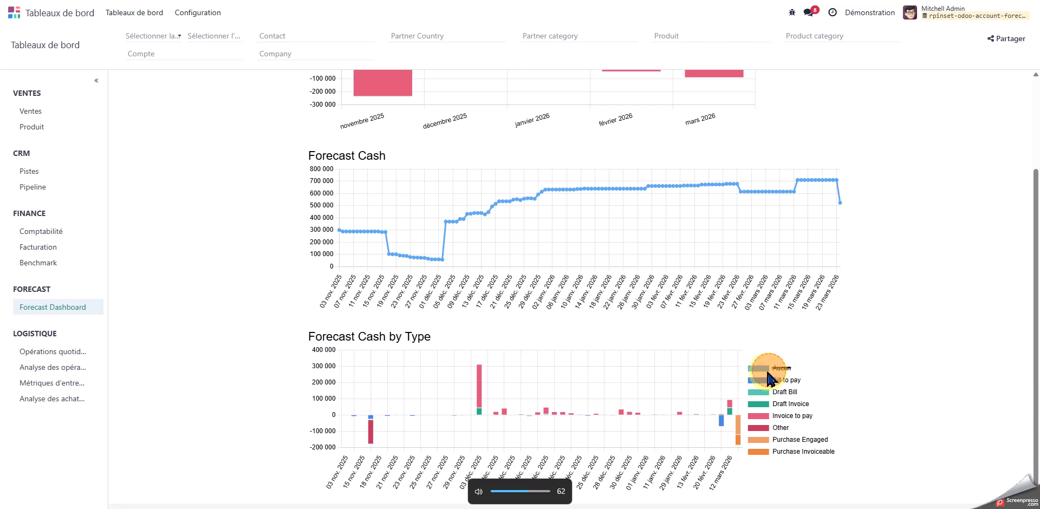
left_click(767, 380)
left_click(764, 391)
left_click(763, 403)
left_click(761, 415)
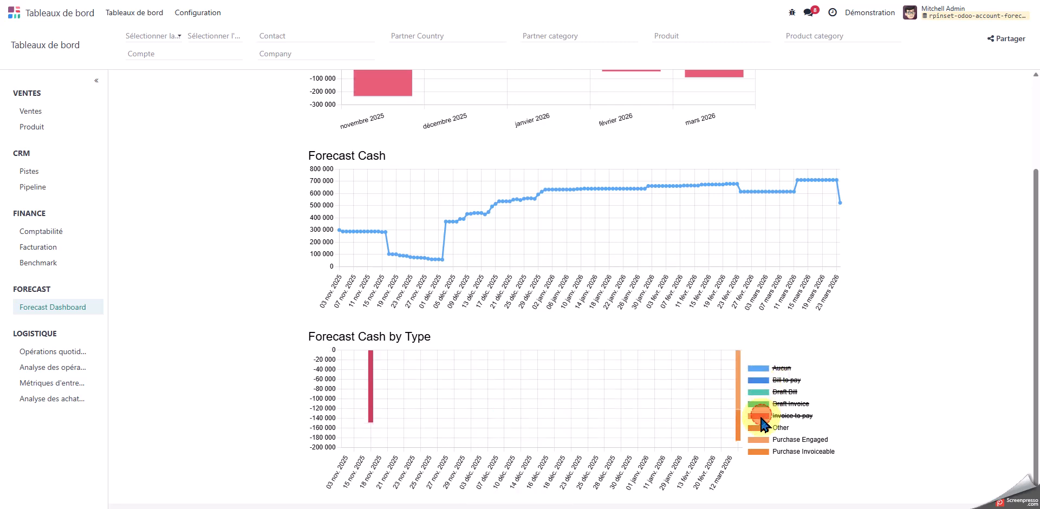
left_click(761, 428)
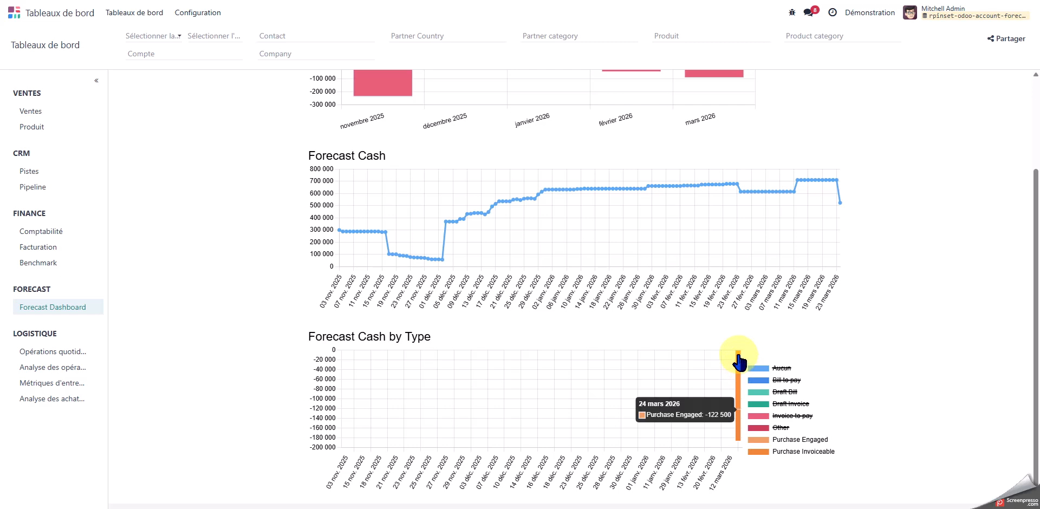
- Examine the Forecast Cash amounts in late November, early December and late March alongside the purchase bars in the Forecast Cash by Type chart
mouse_move(841, 204)
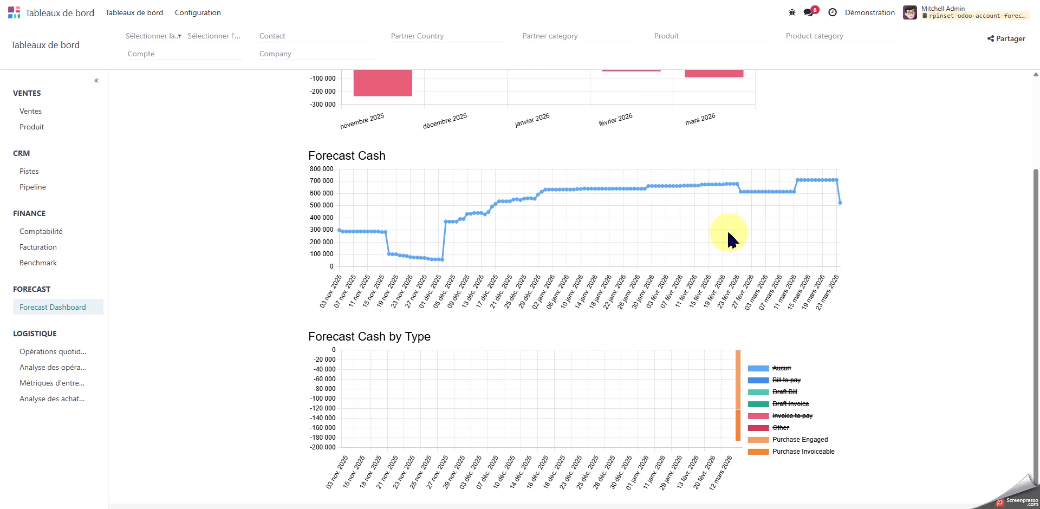
mouse_move(738, 379)
scroll(742, 439, "up", 2)
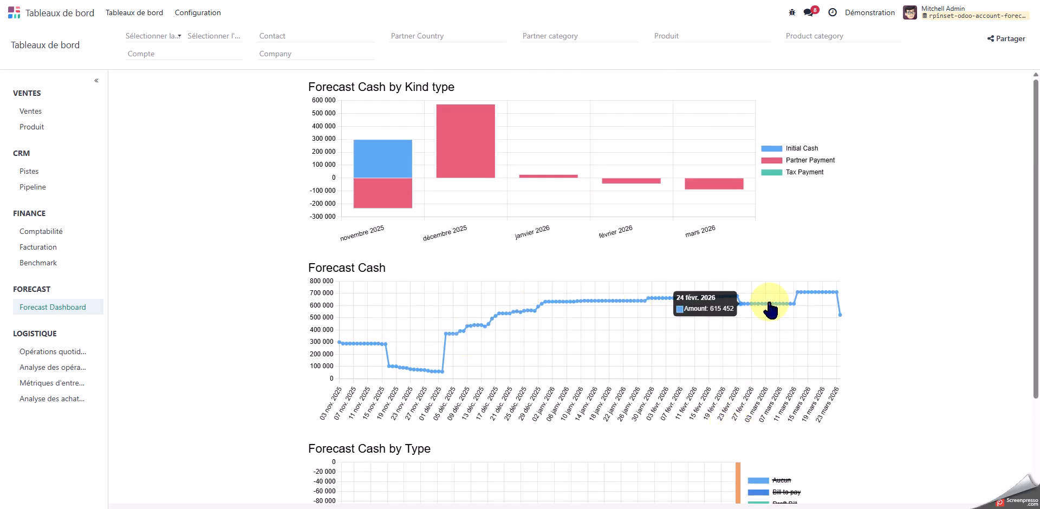
mouse_move(839, 314)
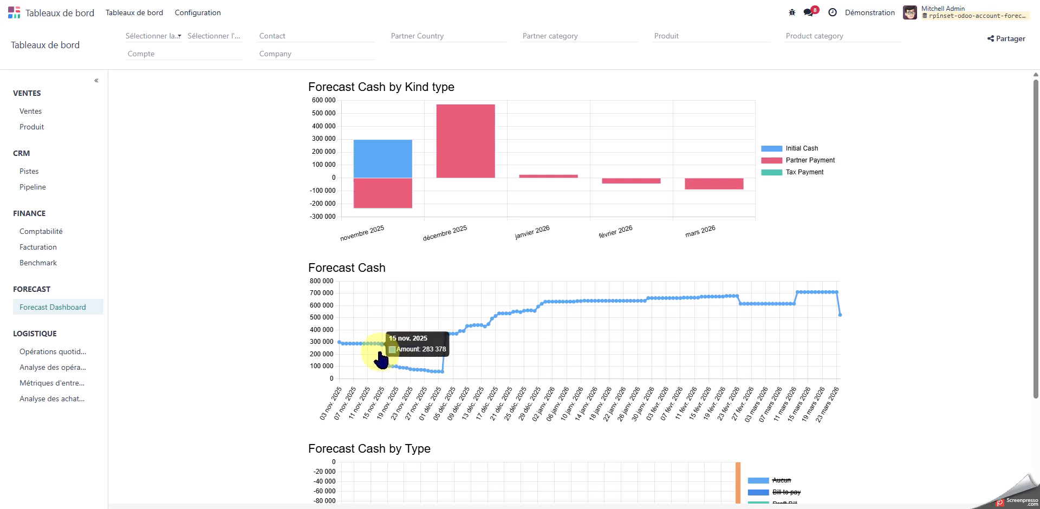
mouse_move(421, 368)
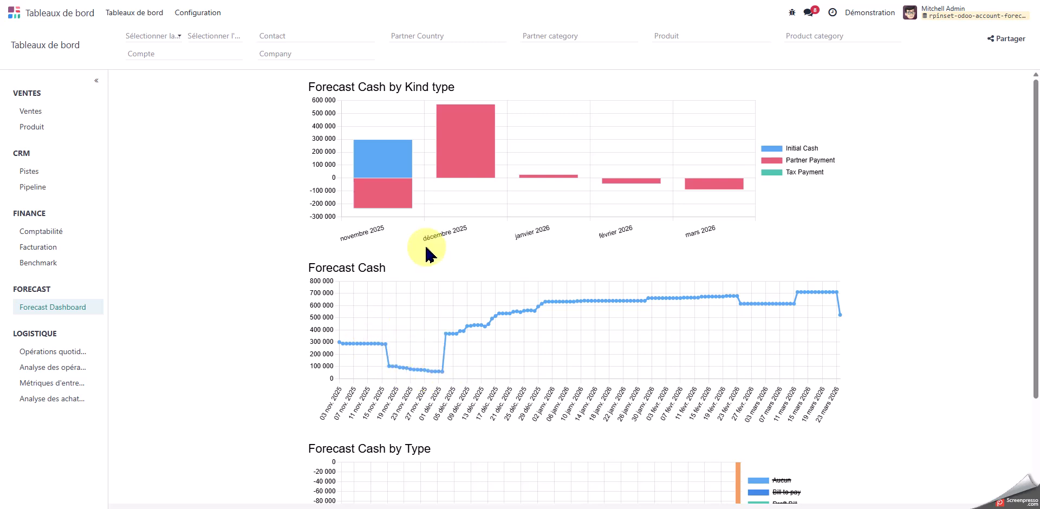
mouse_move(388, 361)
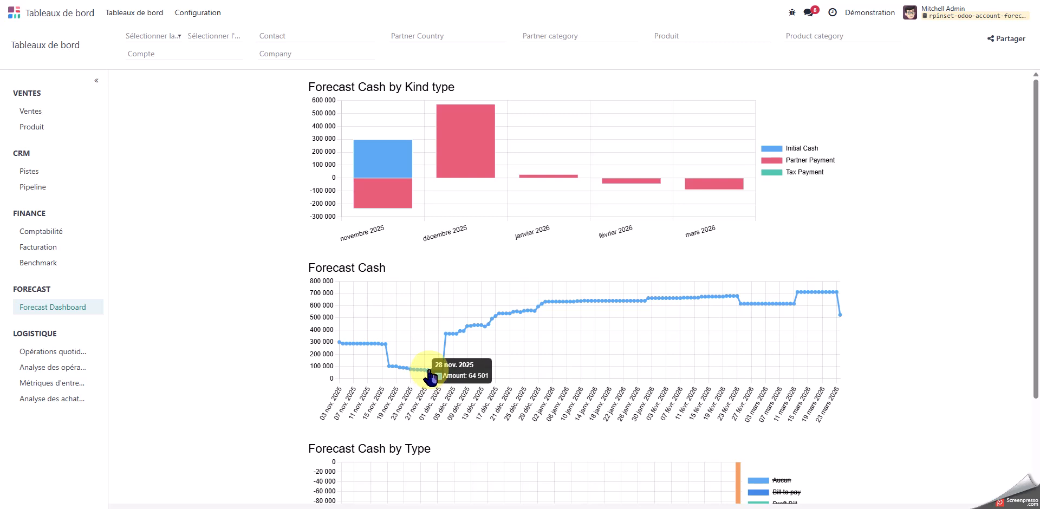
scroll(430, 375, "down", 2)
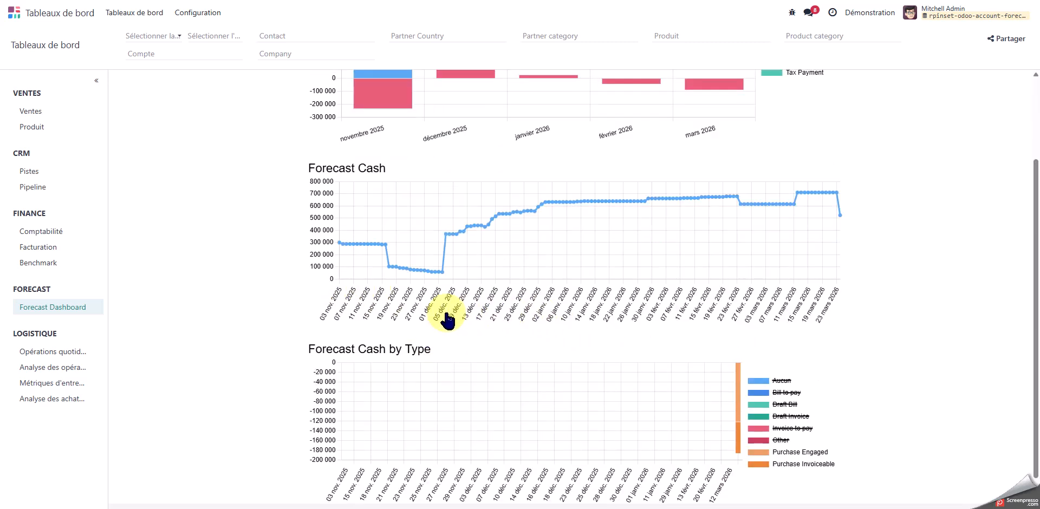
mouse_move(847, 220)
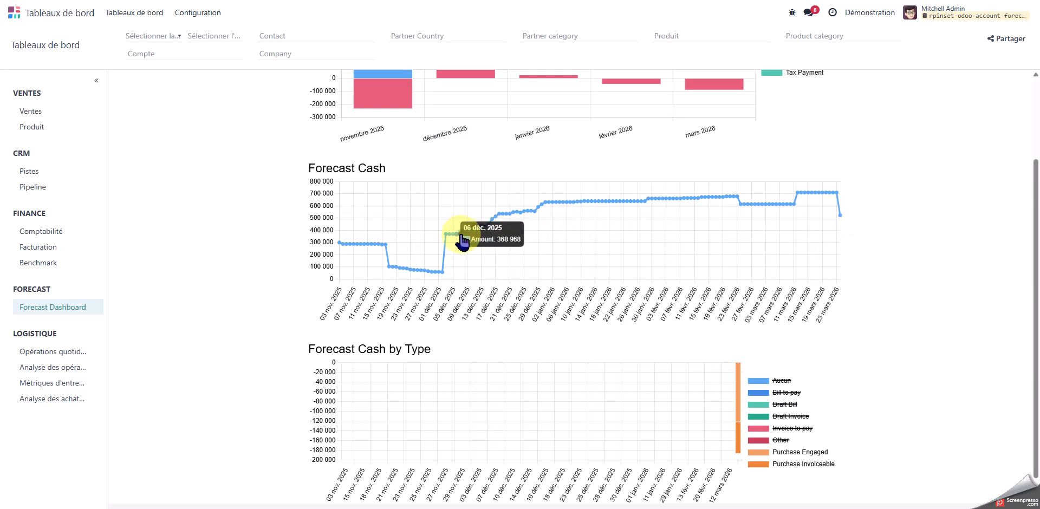
mouse_move(434, 282)
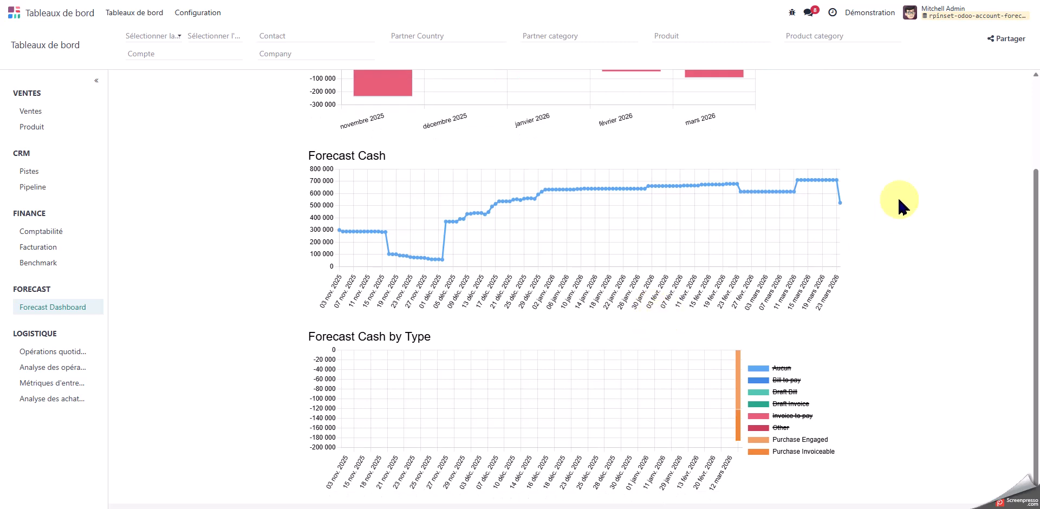
- Drill down from the 24/03/2026 point of the Forecast Cash curve through the Purchase Engaged entry and its forecast move to the source purchase order
left_click(840, 208)
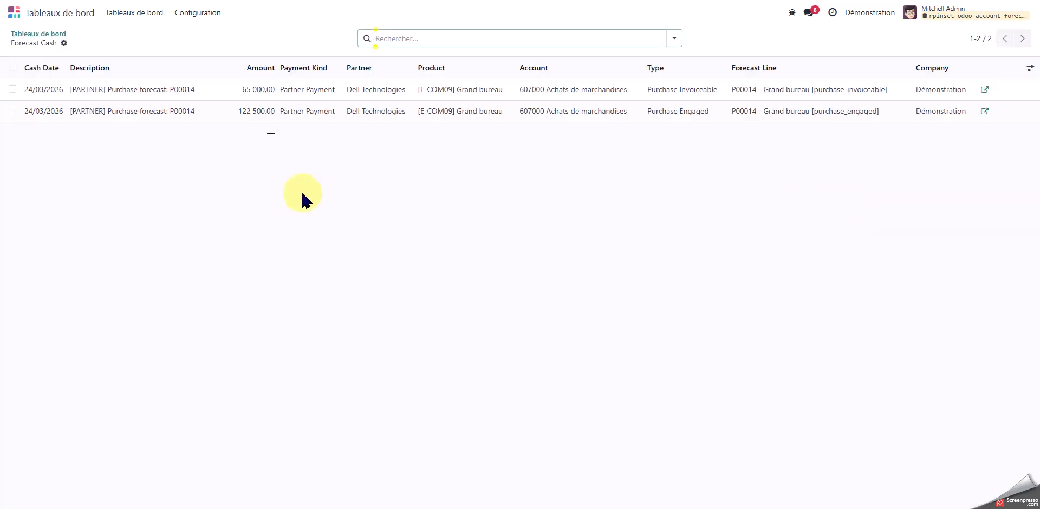
left_click(121, 112)
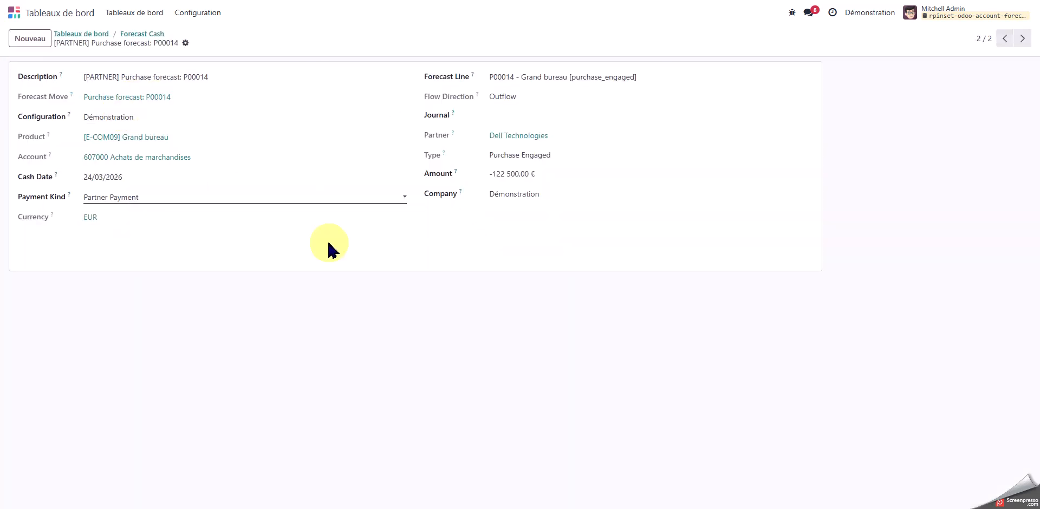
left_click(142, 98)
left_click(484, 174)
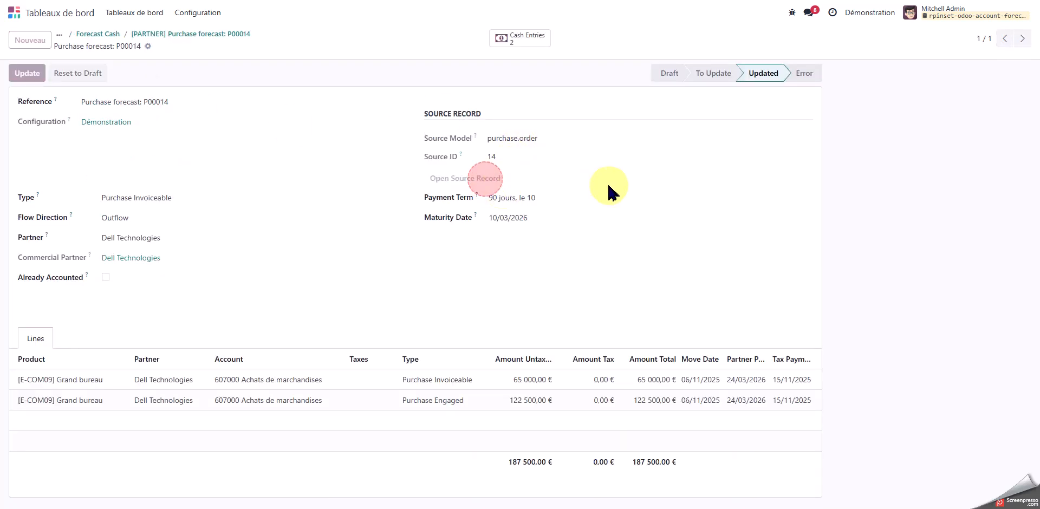
- Set the purchase order's payment terms (Conditions de paiement) to 30 jours, save it and go back to its cash forecast entry
left_click(115, 224)
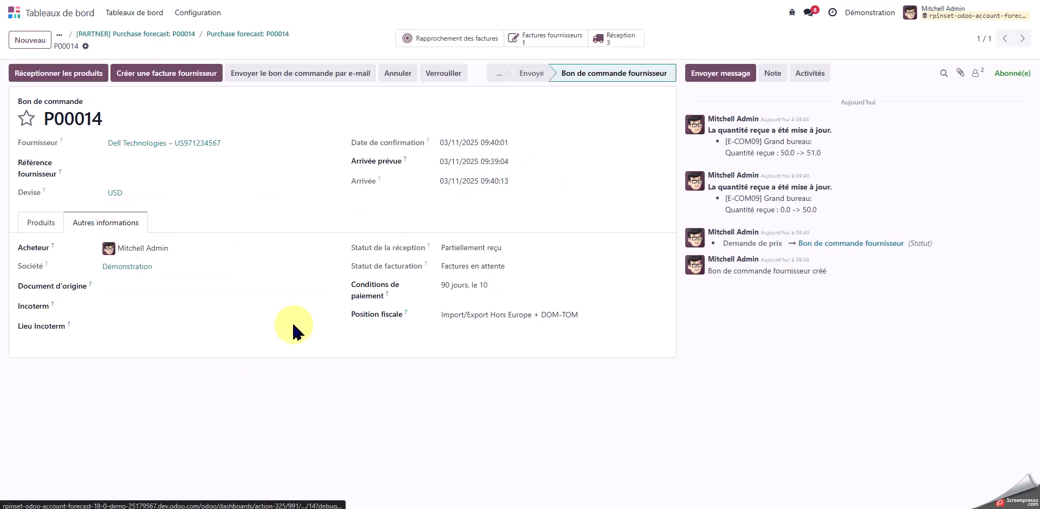
left_click(501, 282)
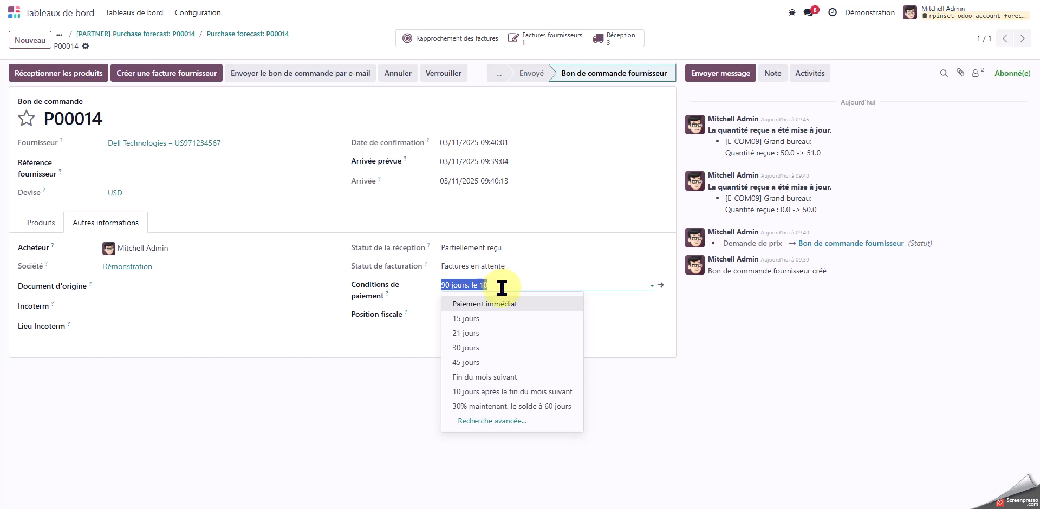
left_click(482, 348)
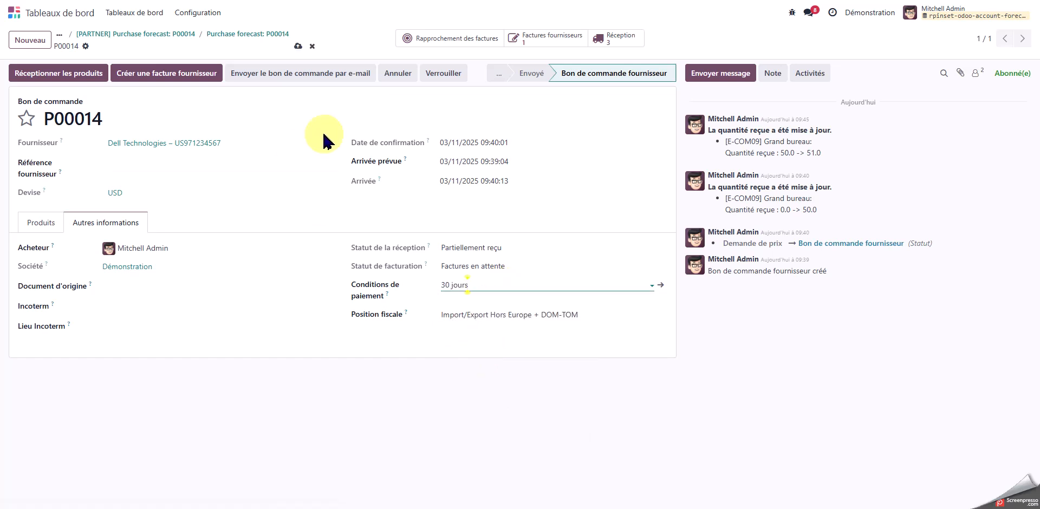
left_click(298, 46)
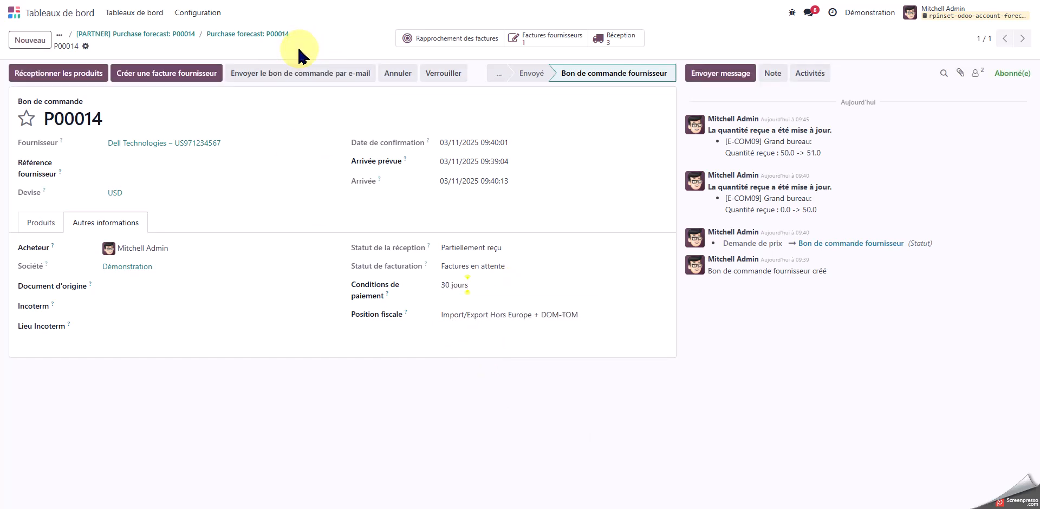
left_click(116, 34)
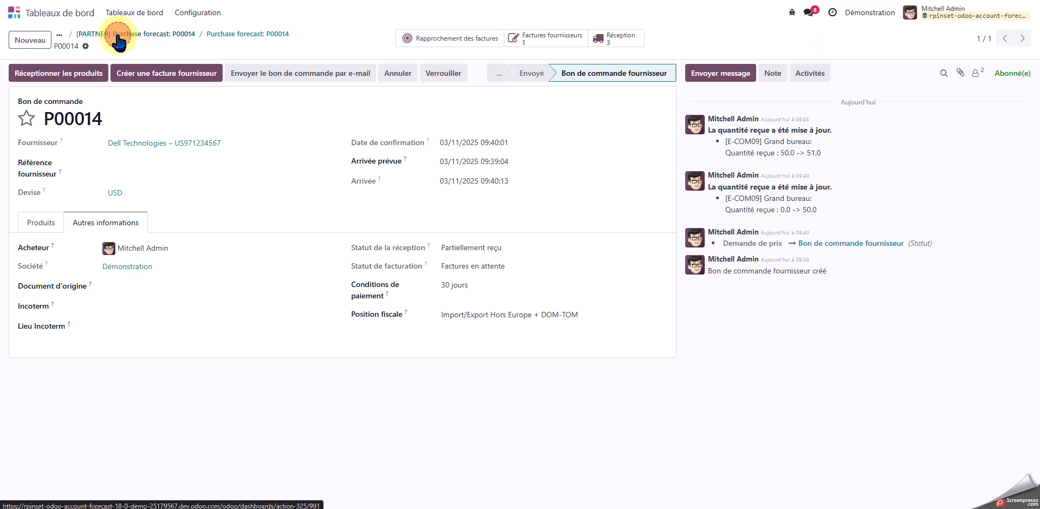
- Return to the Forecast Dashboard and reload it to refresh its cash forecast charts
left_click(64, 33)
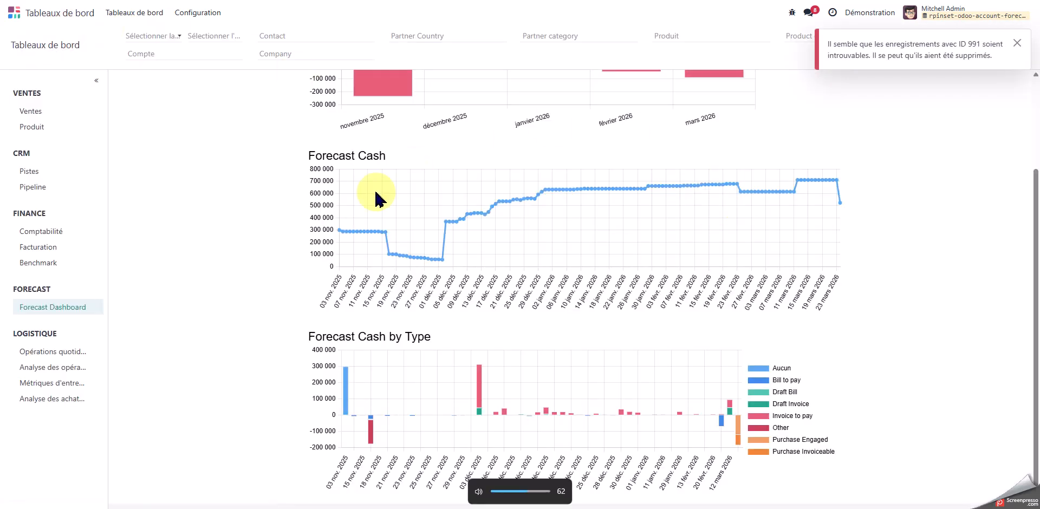
left_click(54, 1)
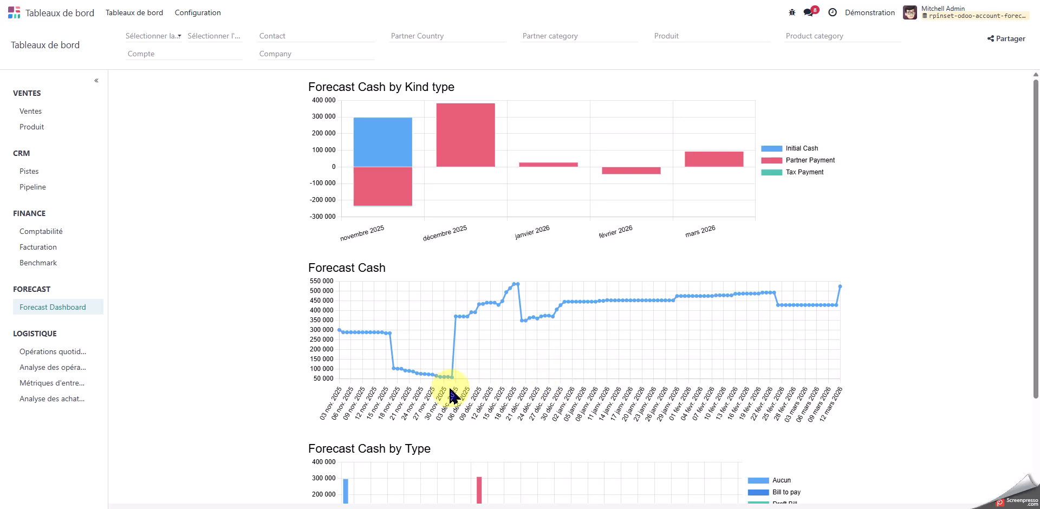
- Examine the Forecast Cash amounts for 17 and 20 December 2025 and the 20 December purchase bar in Forecast Cash by Type
scroll(453, 390, "down", 1)
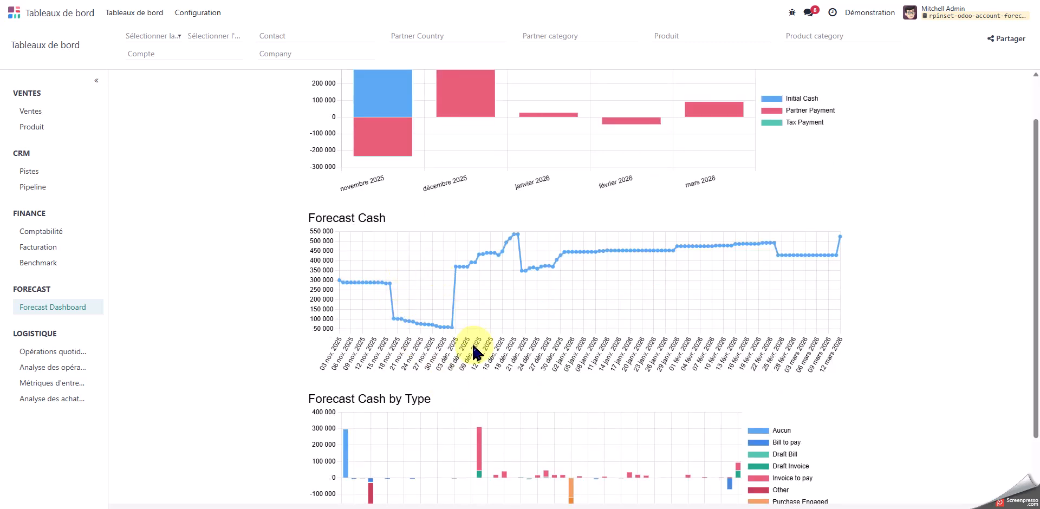
scroll(495, 248, "down", 1)
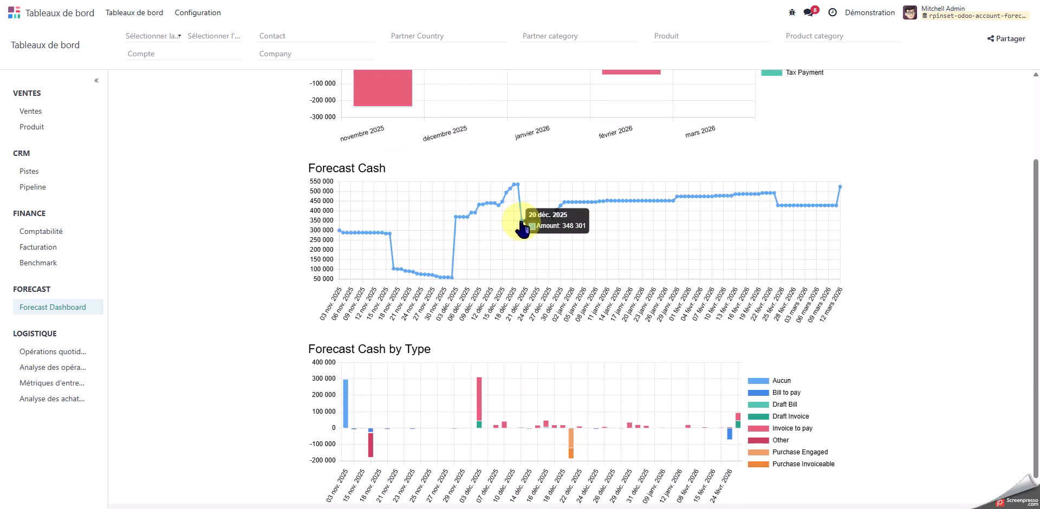
mouse_move(572, 459)
scroll(572, 459, "down", 1)
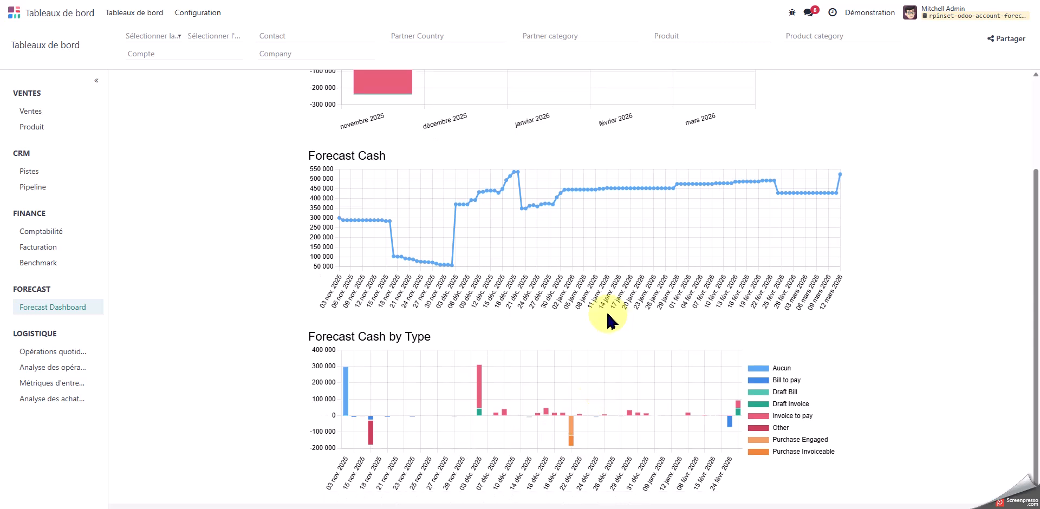
left_click(589, 491)
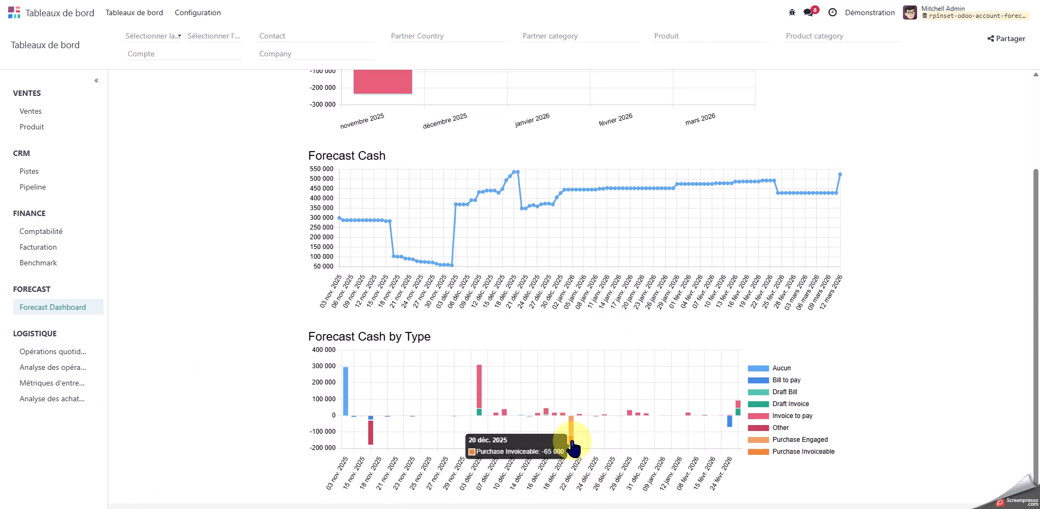
mouse_move(570, 442)
scroll(541, 401, "up", 2)
mouse_move(510, 277)
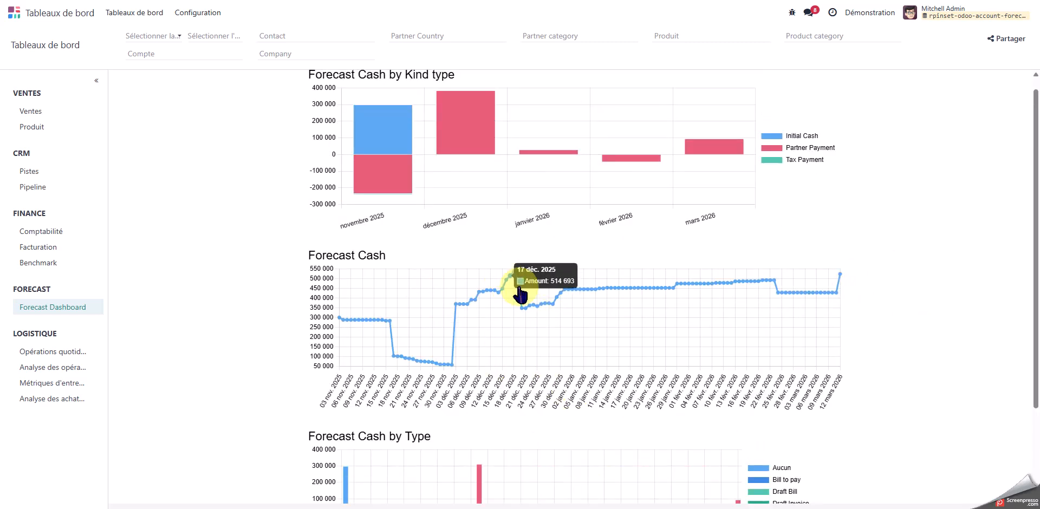
mouse_move(523, 314)
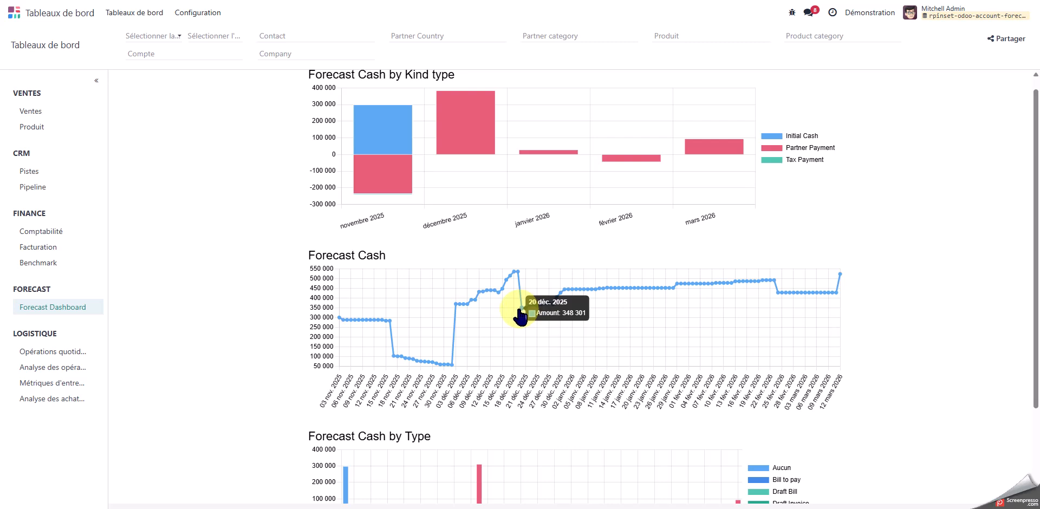